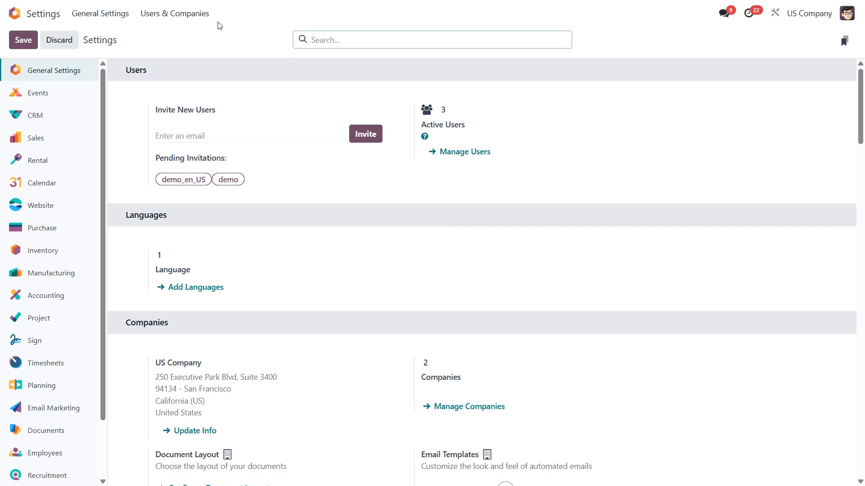
# Open the administrator's user record and check which companies are allowed in its access rights.
pyautogui.click(182, 14)
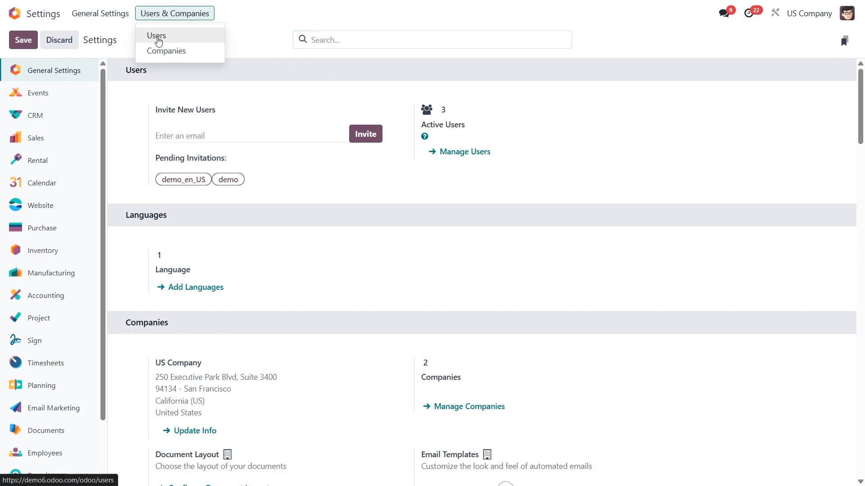
pyautogui.click(158, 42)
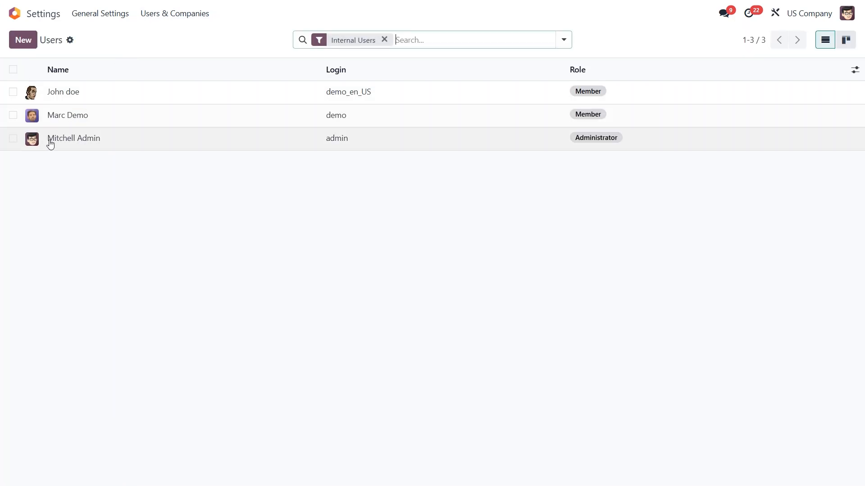
pyautogui.click(119, 144)
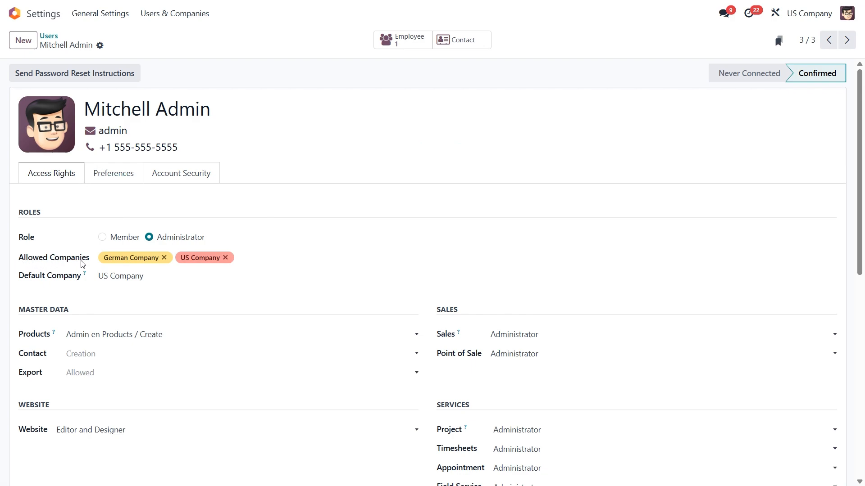
pyautogui.click(259, 261)
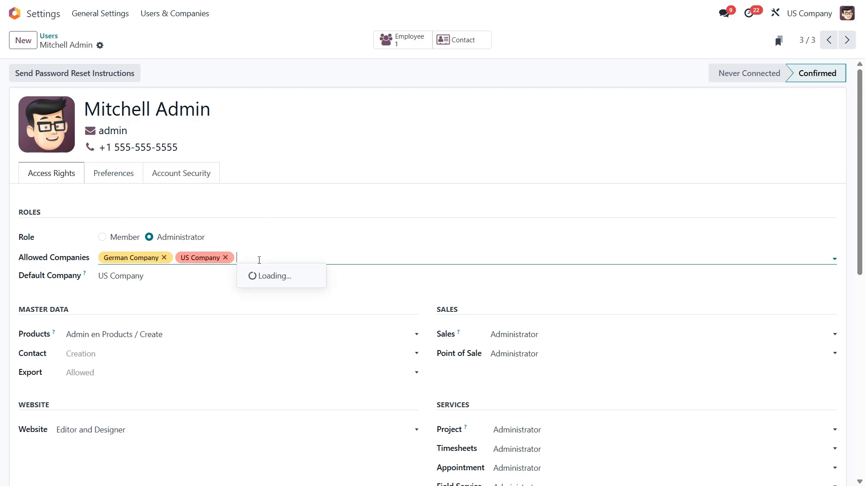
pyautogui.click(259, 261)
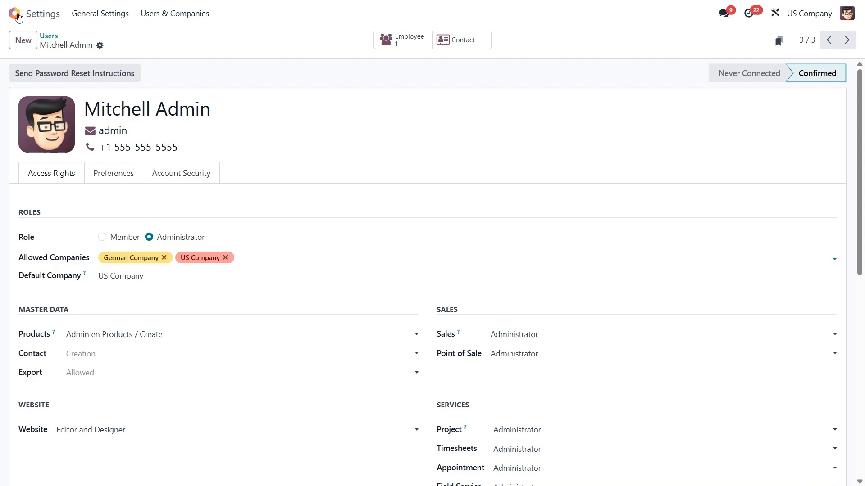
# Switch to the Accounting app and open the Chart of Accounts.
pyautogui.click(14, 13)
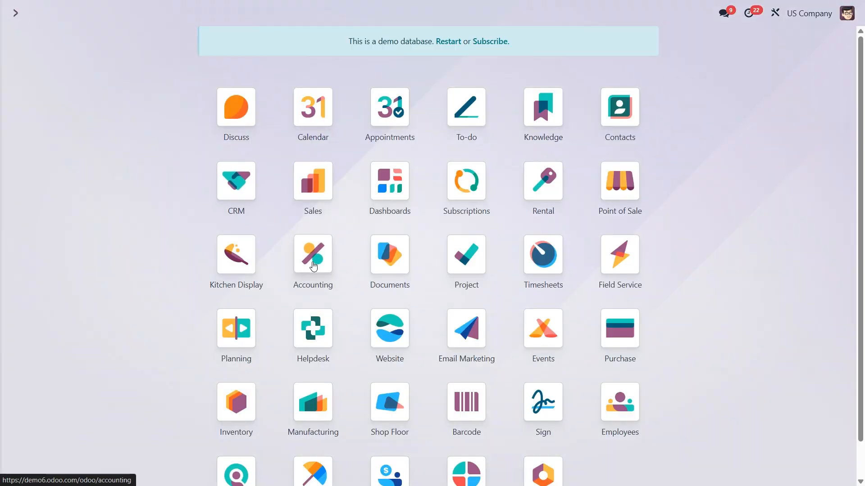
pyautogui.click(315, 256)
pyautogui.click(345, 14)
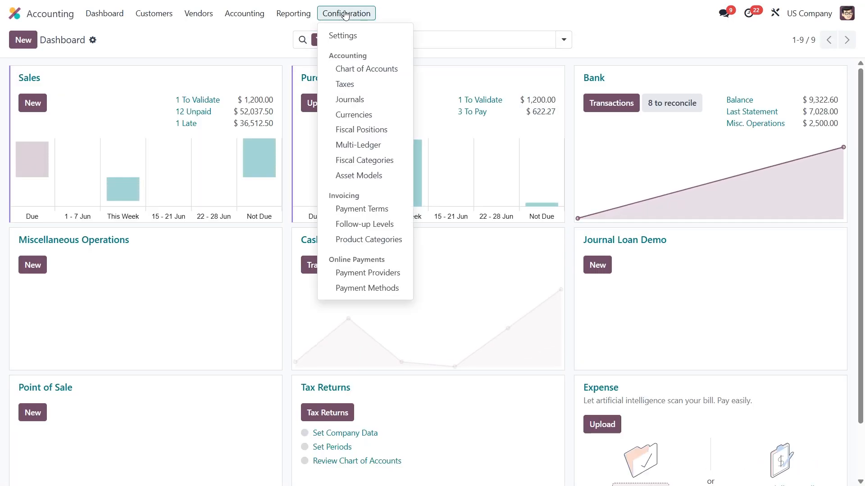
pyautogui.click(350, 69)
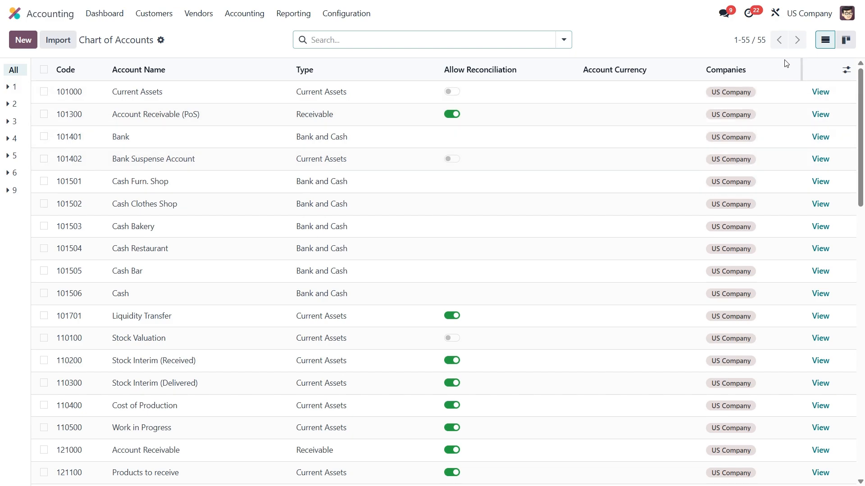
# Activate German Company alongside US Company in the company selection.
pyautogui.click(807, 15)
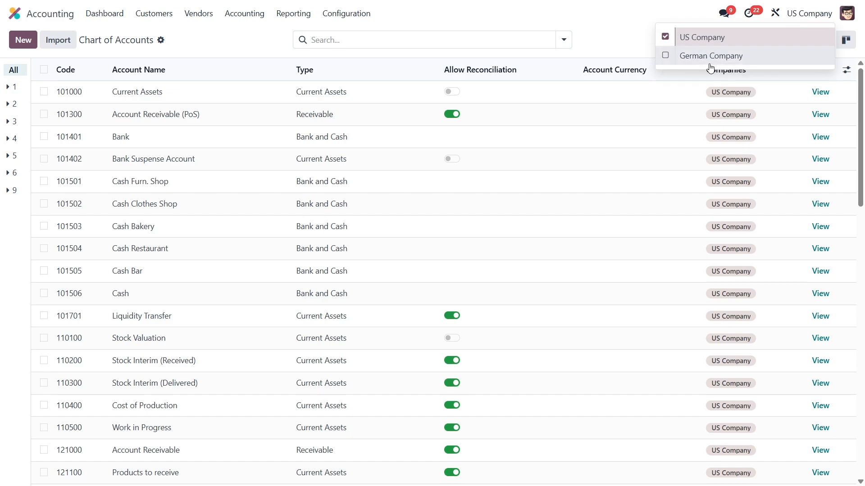
pyautogui.click(665, 56)
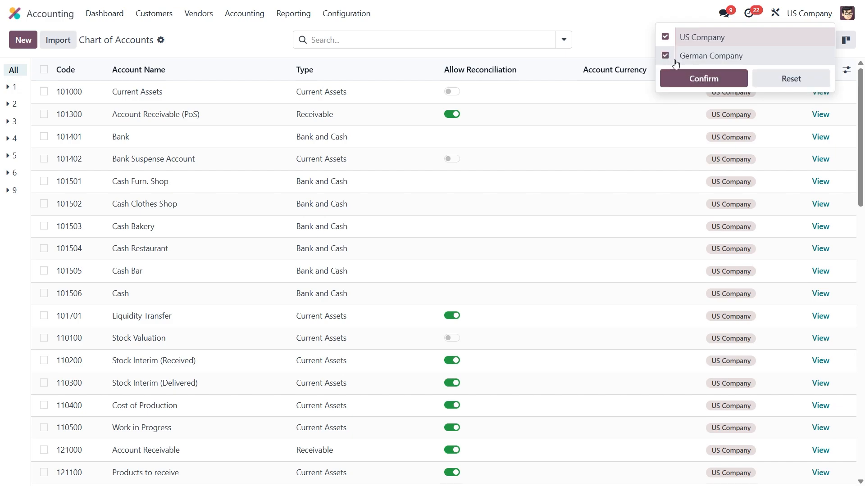
pyautogui.click(712, 80)
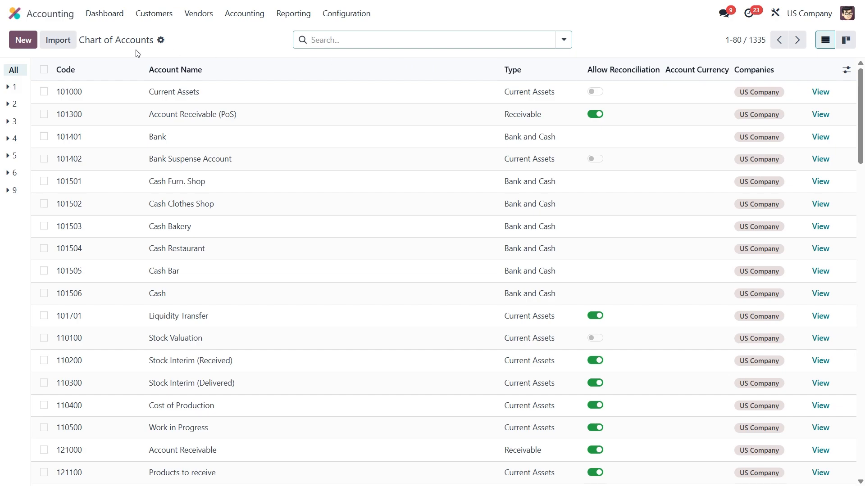
# Create and save a new account with code 111111, name Income Account and type Income.
pyautogui.click(26, 39)
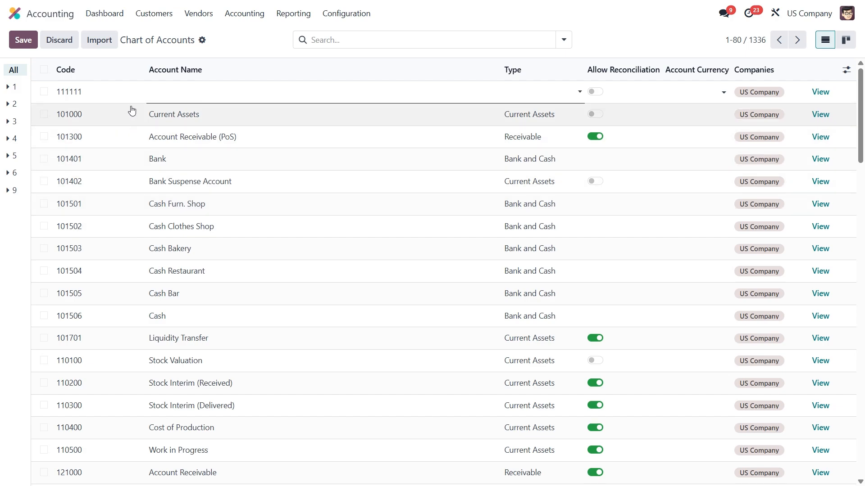
pyautogui.click(176, 90)
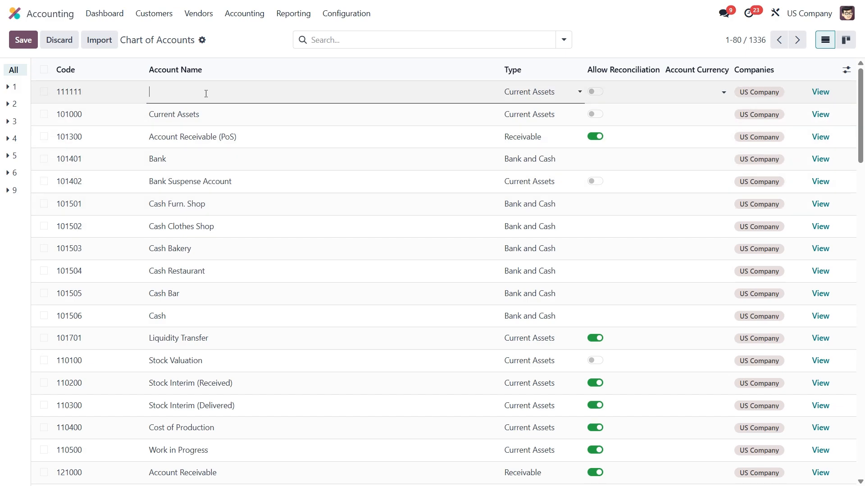
pyautogui.write('Income Account')
pyautogui.click(539, 100)
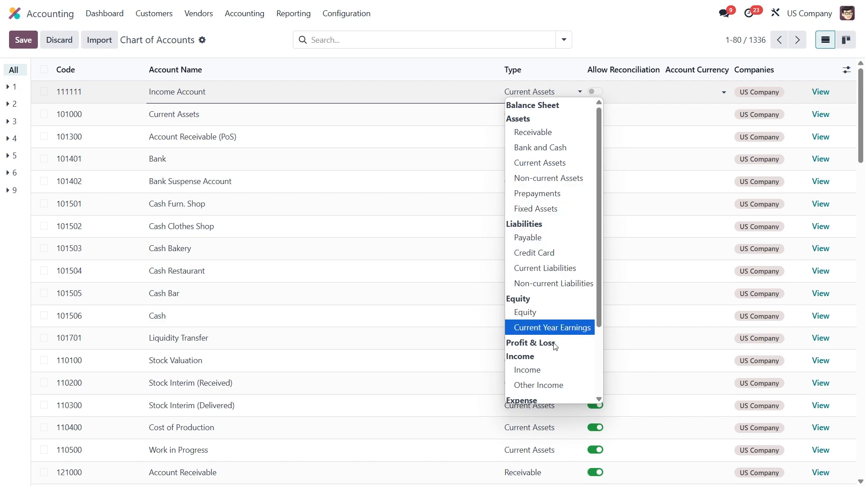
pyautogui.click(537, 368)
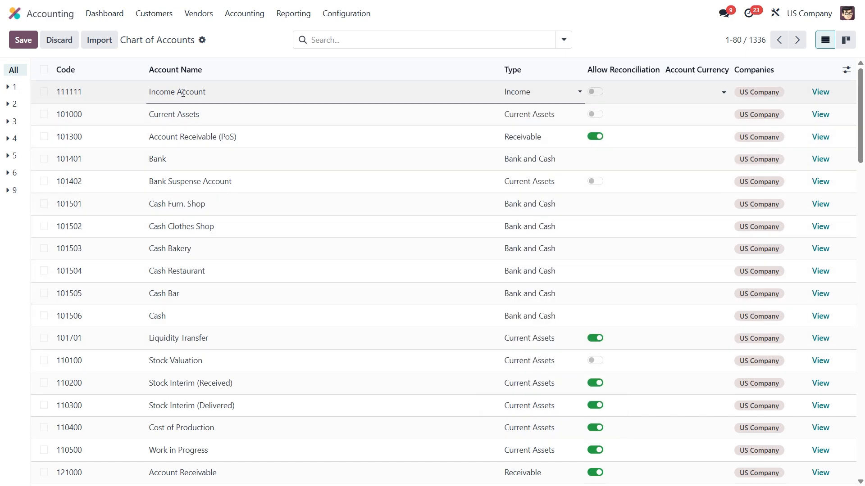
pyautogui.click(25, 40)
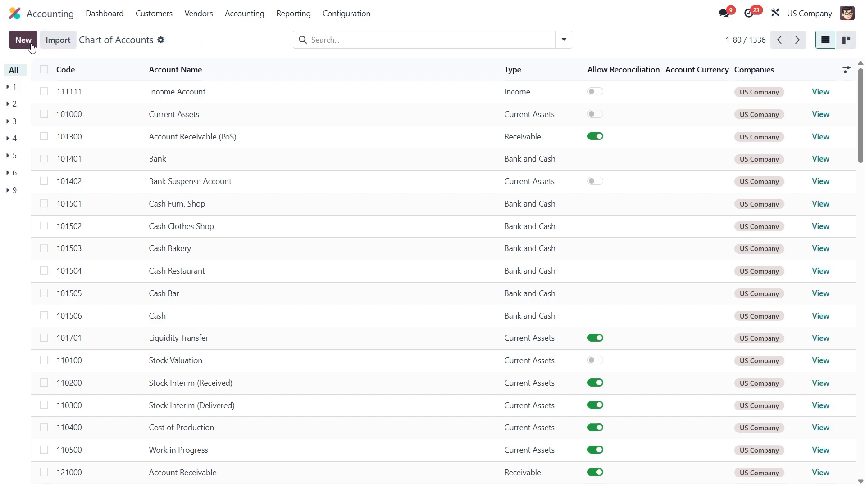
# Open the new Income Account and map it to code 111111 for German Company.
pyautogui.click(821, 92)
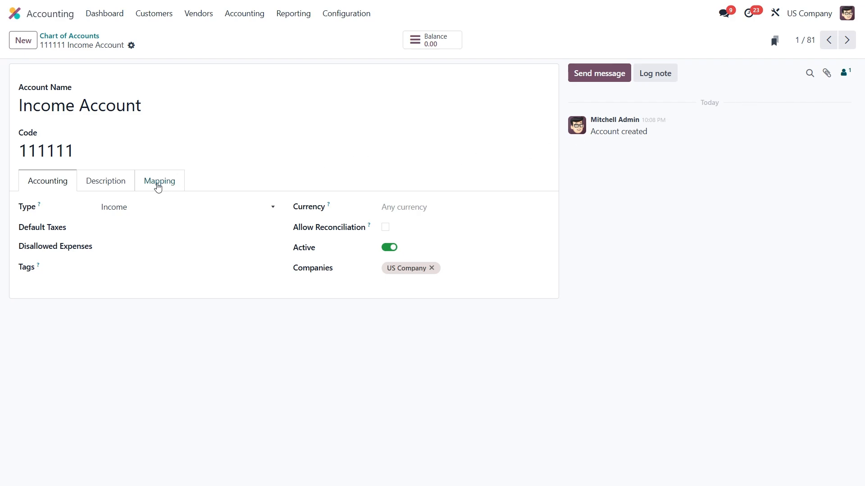
pyautogui.click(164, 187)
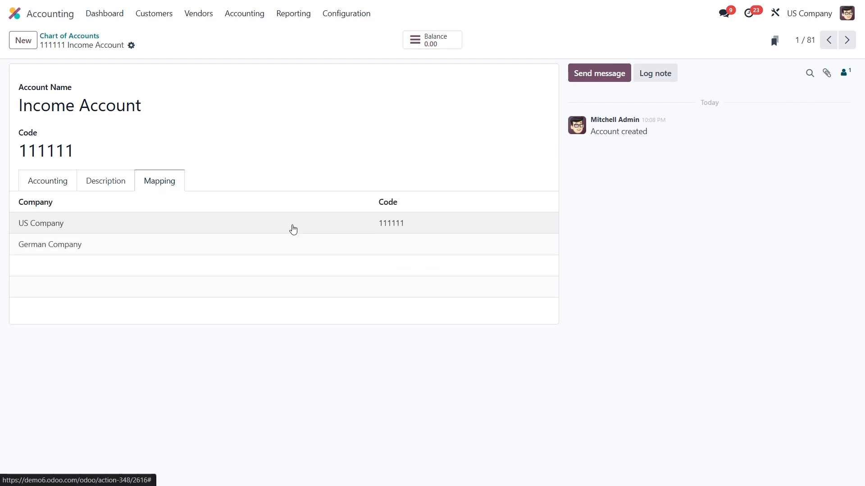
pyautogui.click(395, 247)
pyautogui.write('111111')
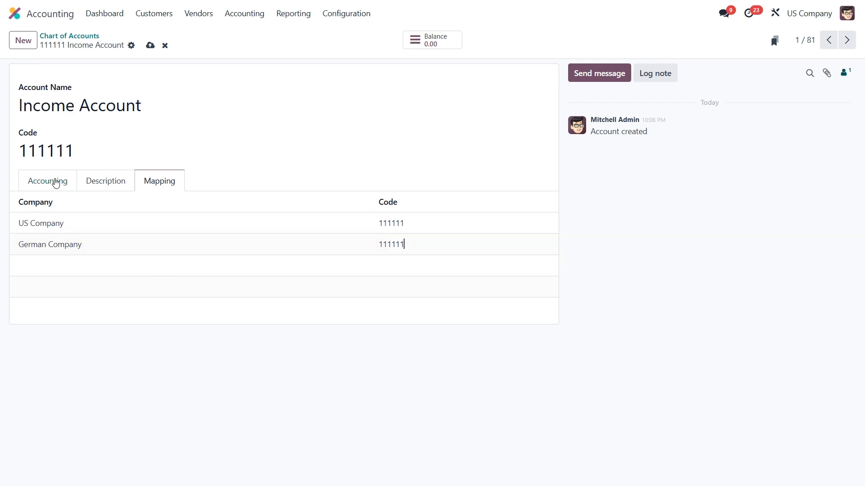
# Add German Company to the Income Account's companies and save the account.
pyautogui.click(55, 182)
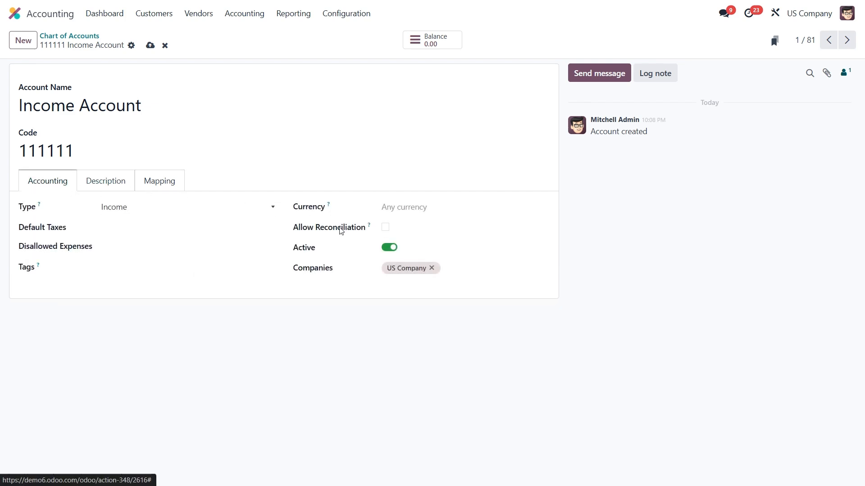
pyautogui.click(458, 268)
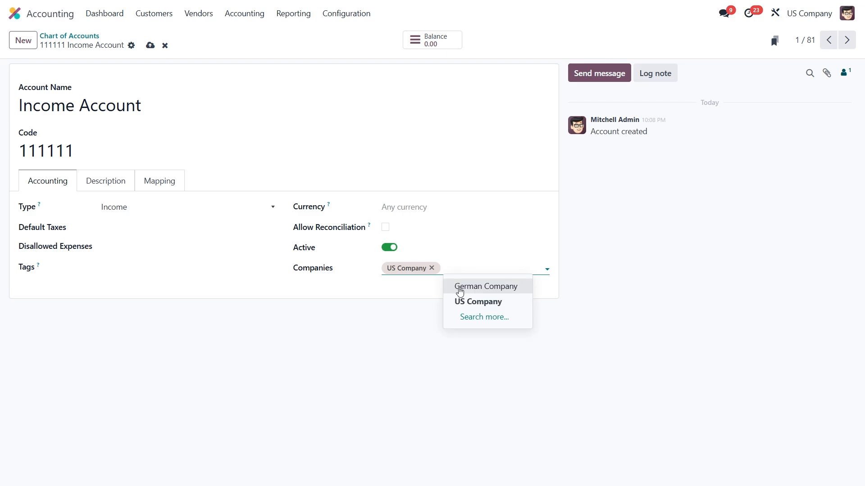
pyautogui.click(460, 289)
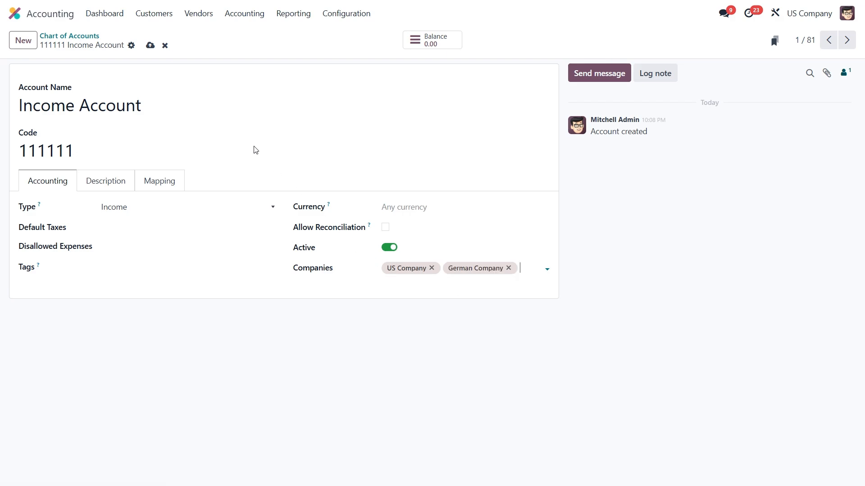
pyautogui.click(151, 46)
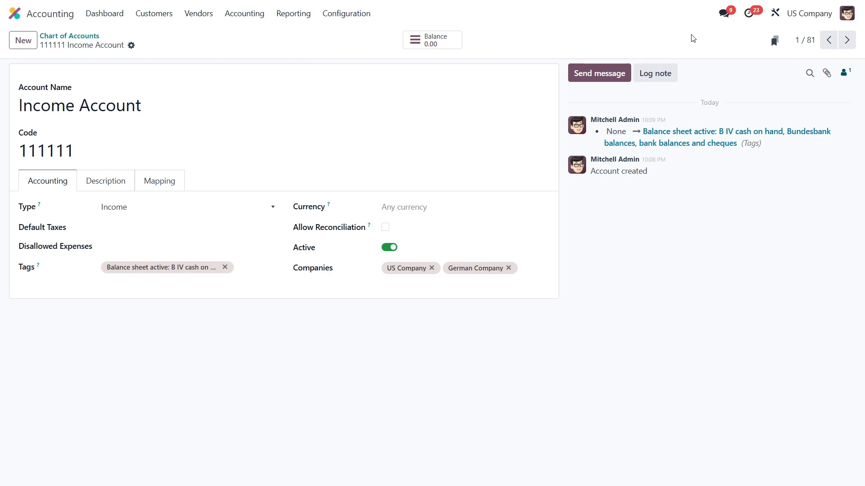
# Deselect US Company so that only German Company is active.
pyautogui.click(808, 14)
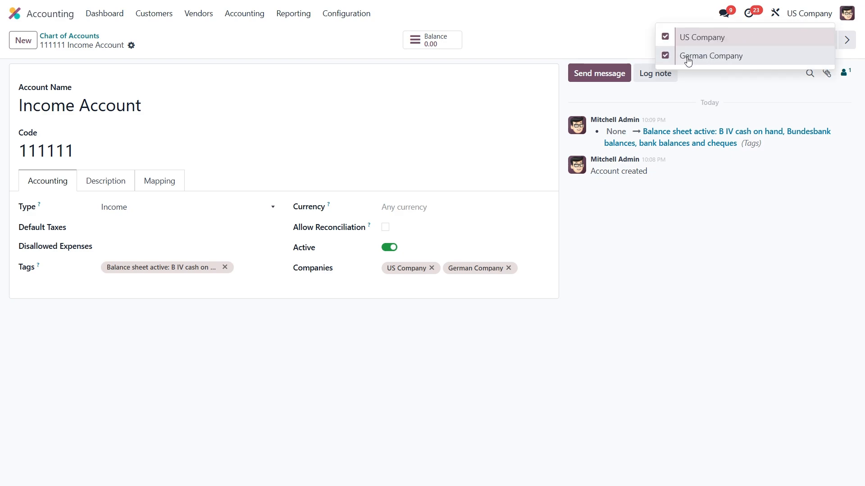
pyautogui.click(665, 36)
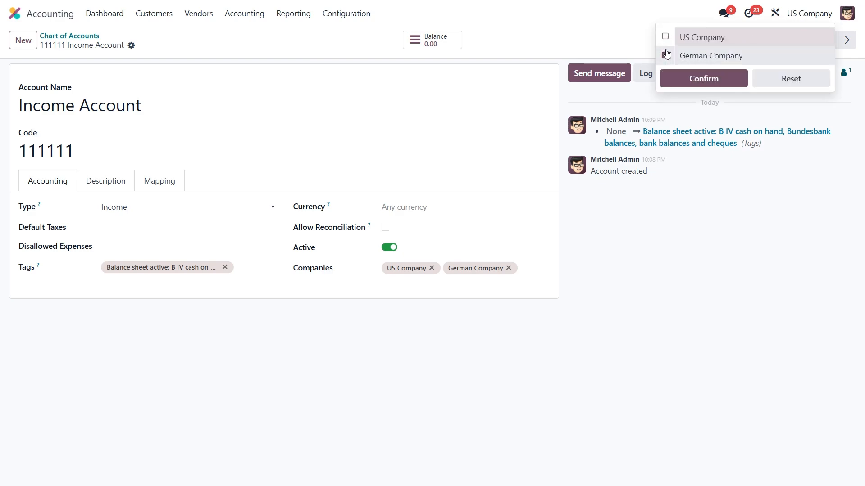
pyautogui.click(678, 78)
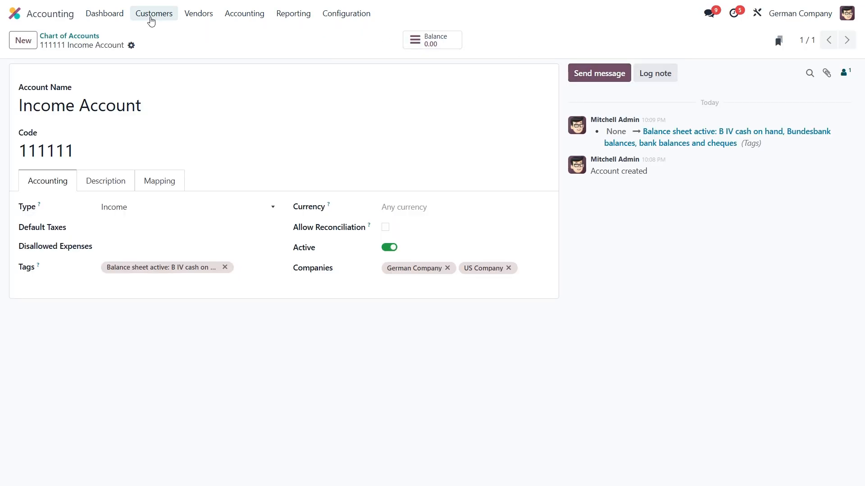
# Create a new customer invoice with Deco Addict as the customer.
pyautogui.click(152, 18)
pyautogui.click(155, 36)
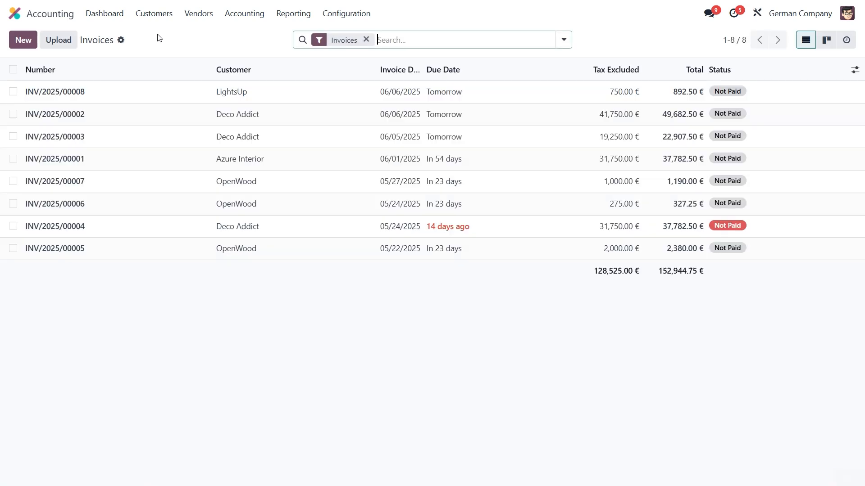
pyautogui.click(25, 41)
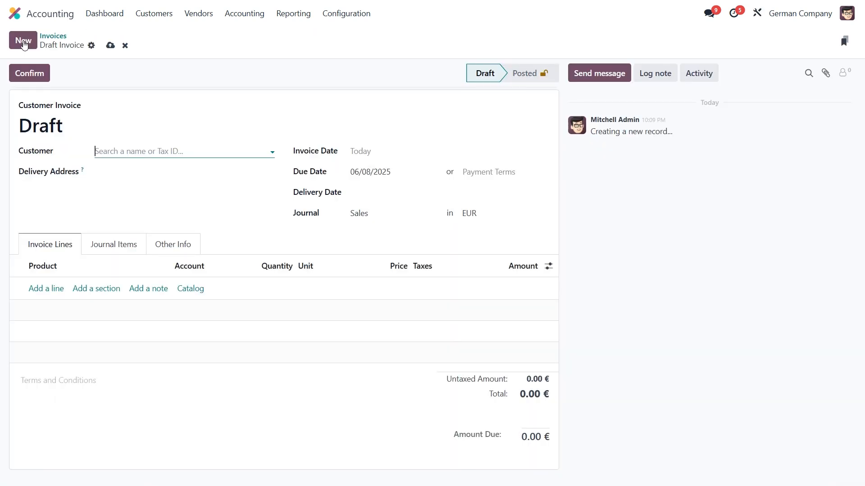
pyautogui.click(142, 153)
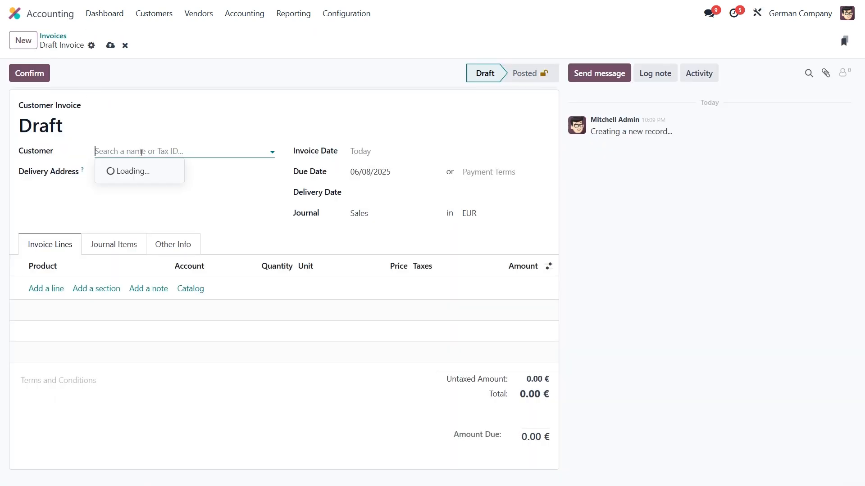
pyautogui.click(135, 170)
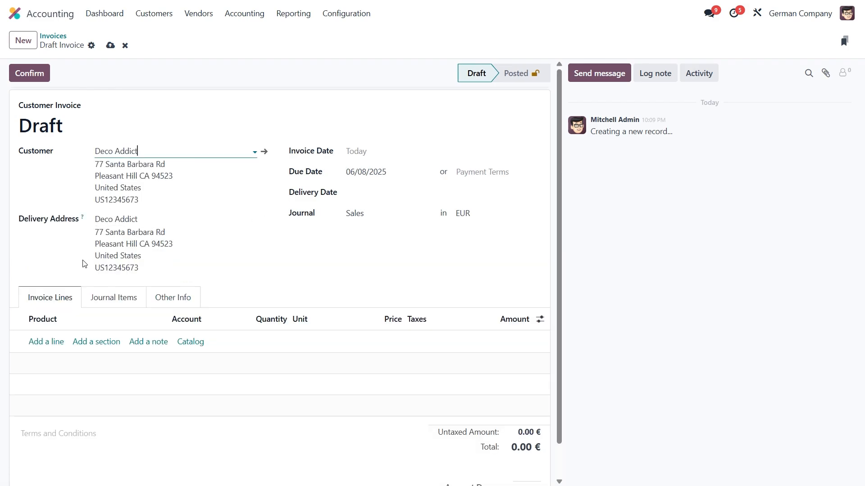
# Add an invoice line for the cable product FURN_5555.
pyautogui.click(46, 340)
pyautogui.click(46, 342)
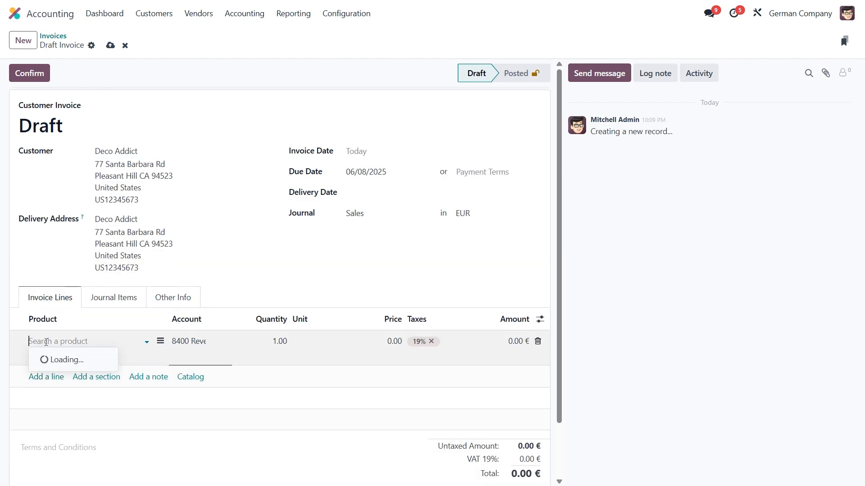
pyautogui.write('cab')
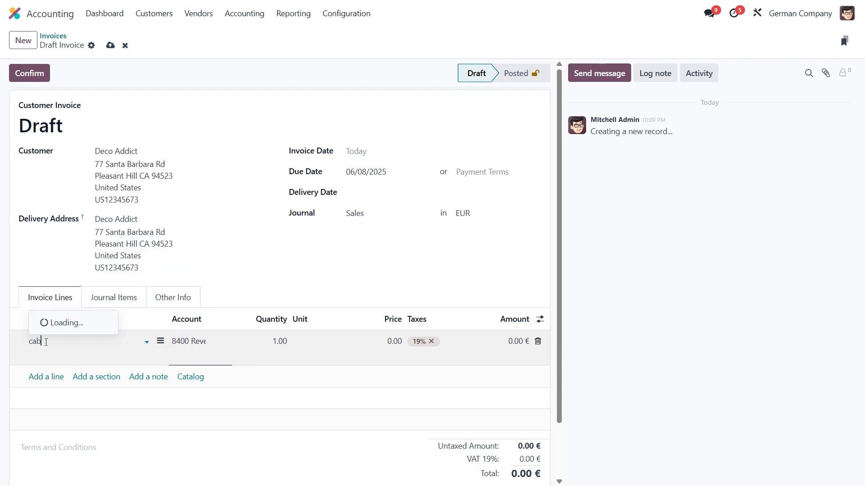
pyautogui.click(130, 266)
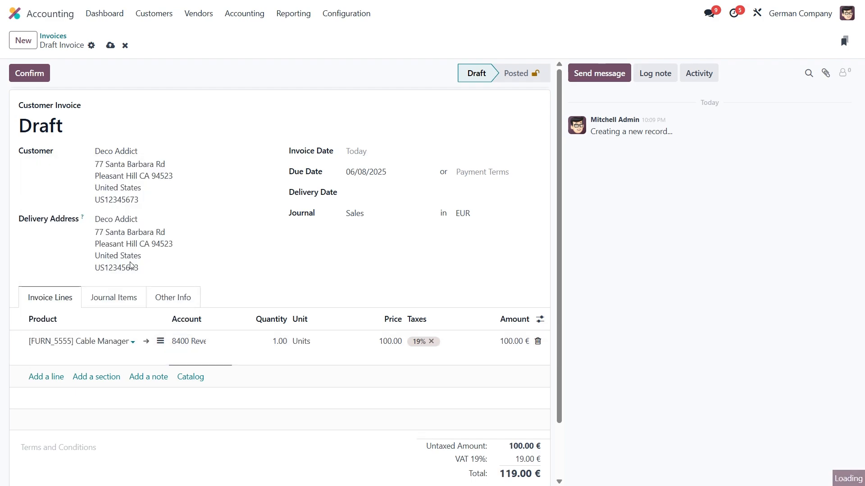
# Set the account of the FURN_5555 invoice line to 111111 Income Account.
pyautogui.click(192, 341)
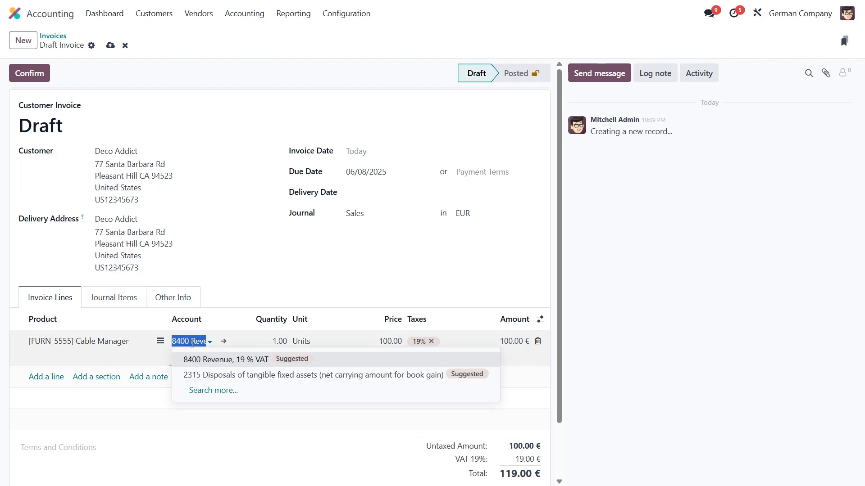
pyautogui.write('111111')
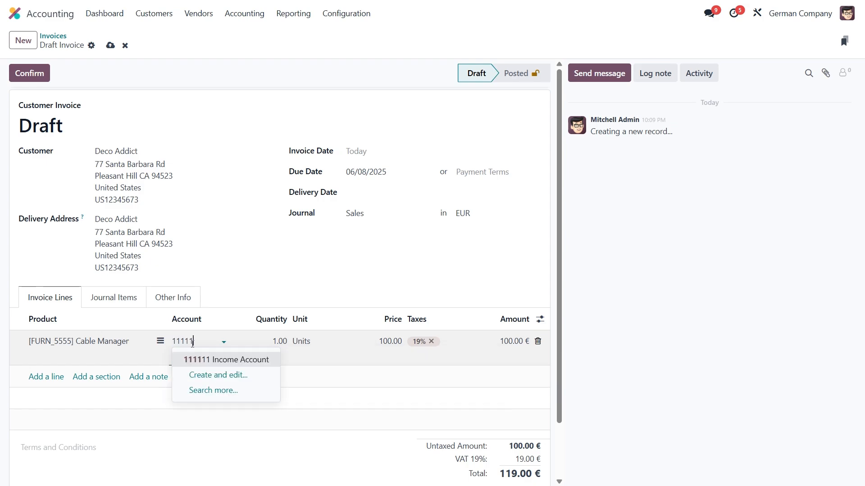
pyautogui.click(201, 359)
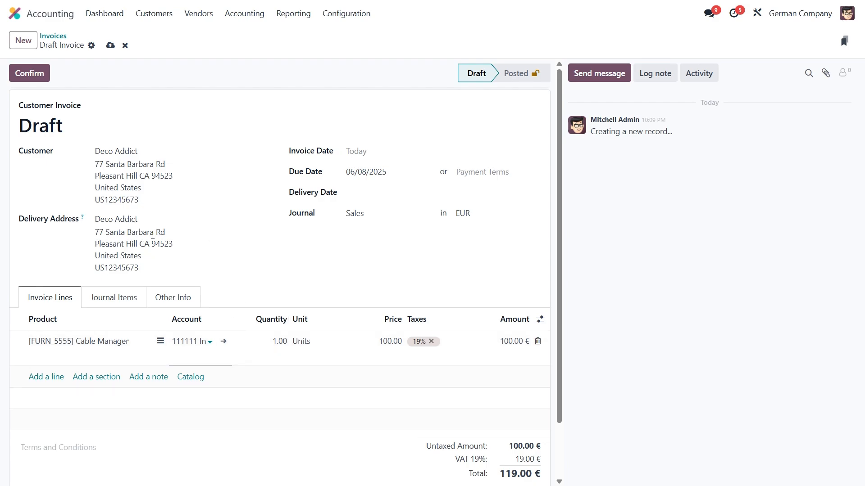
# Confirm the Deco Addict invoice and create its full payment through the Bank journal with Manual Payment.
pyautogui.click(28, 74)
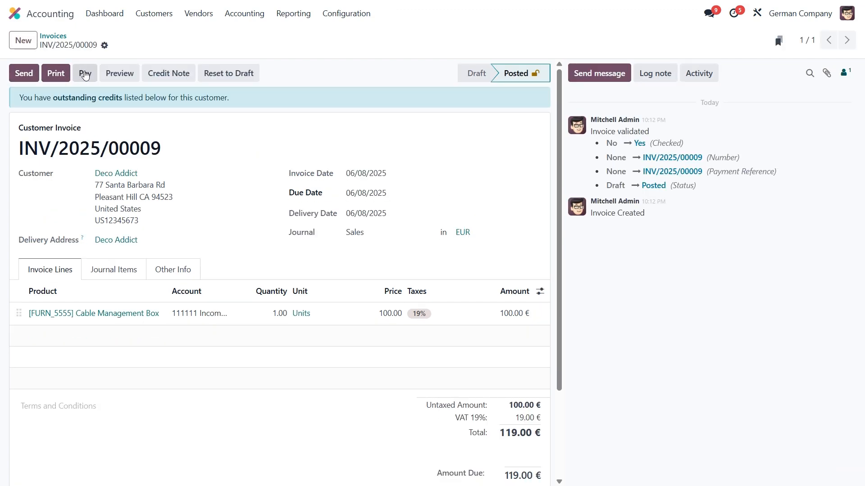
pyautogui.click(85, 74)
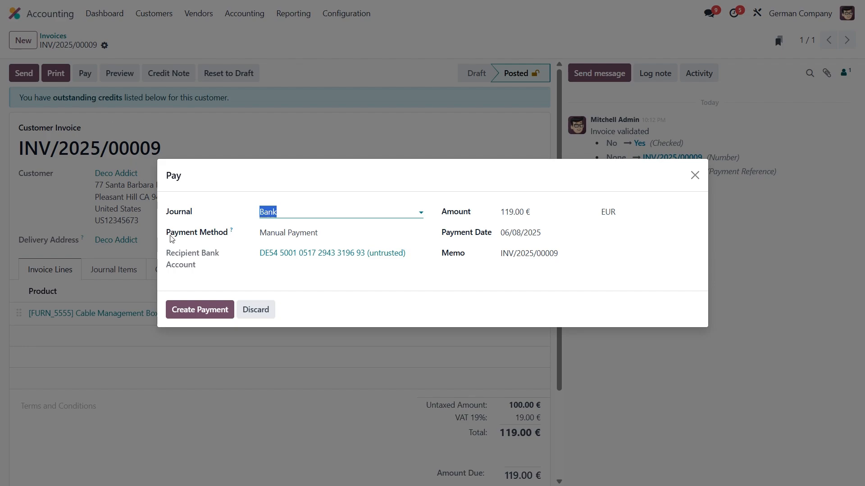
pyautogui.click(205, 310)
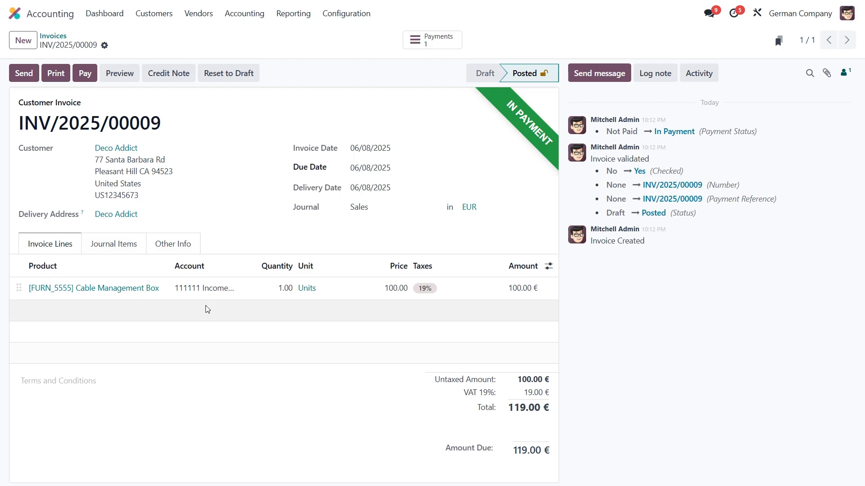
# Find account 111111 Income Account in the Chart of Accounts and view its record to check its balance.
pyautogui.click(345, 14)
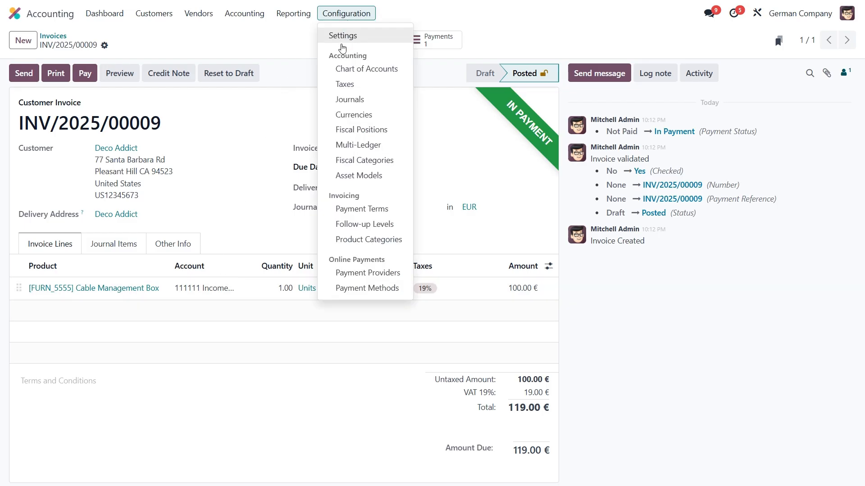
pyautogui.click(343, 69)
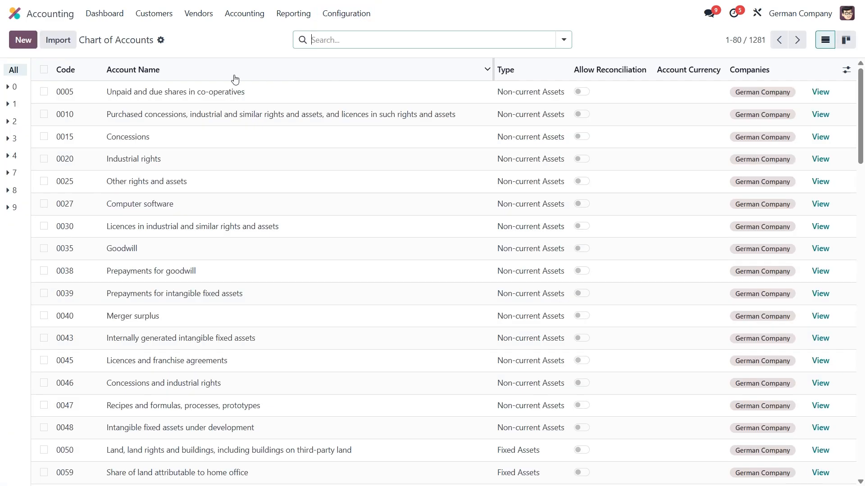
pyautogui.click(12, 105)
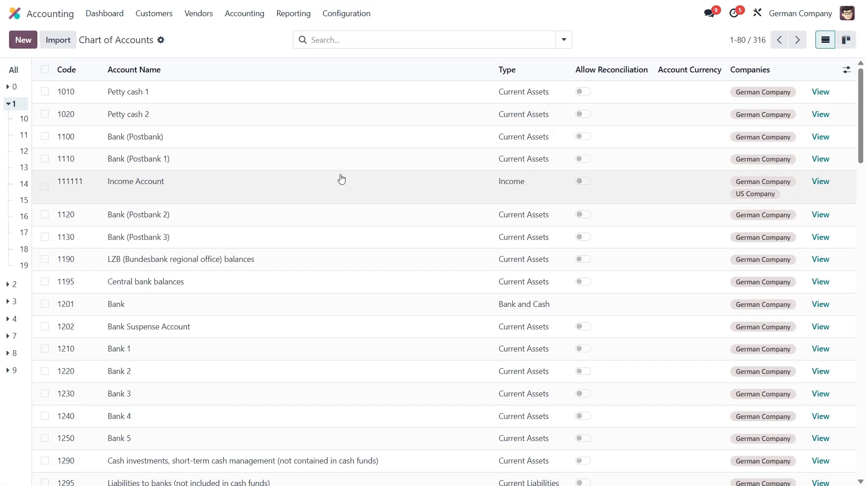
pyautogui.click(819, 184)
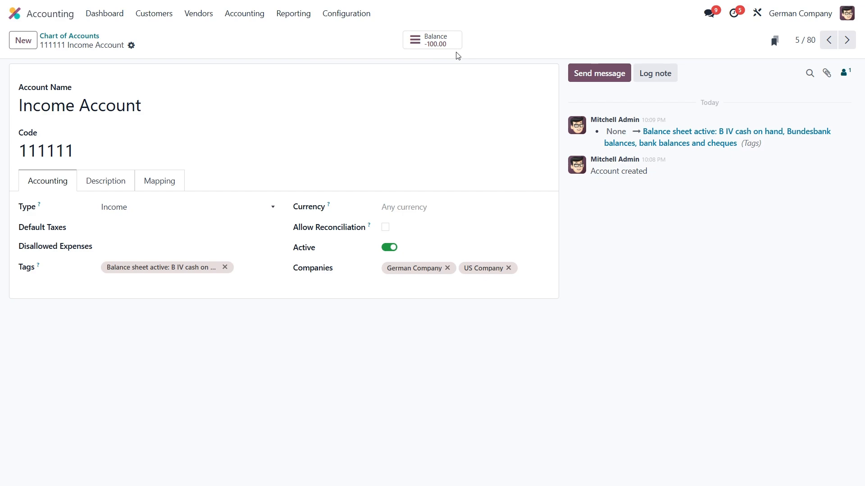
# Examine the journal items of 111111 Income Account in German Company's General Ledger.
pyautogui.click(299, 15)
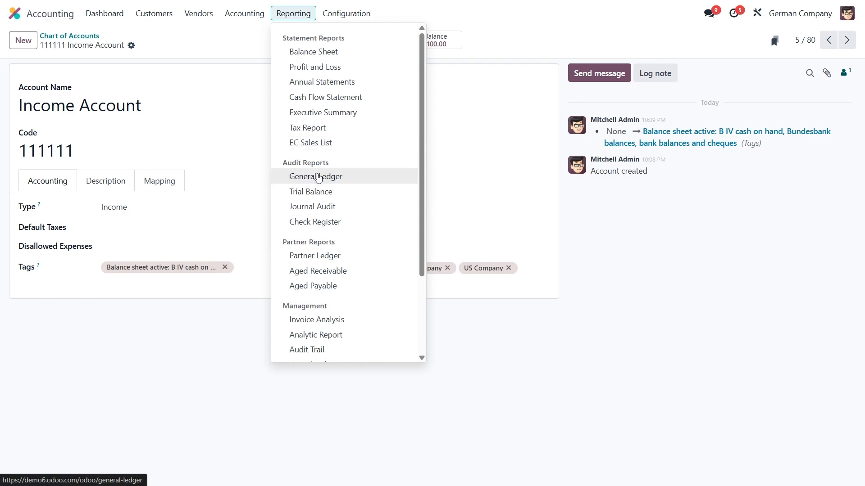
pyautogui.click(317, 177)
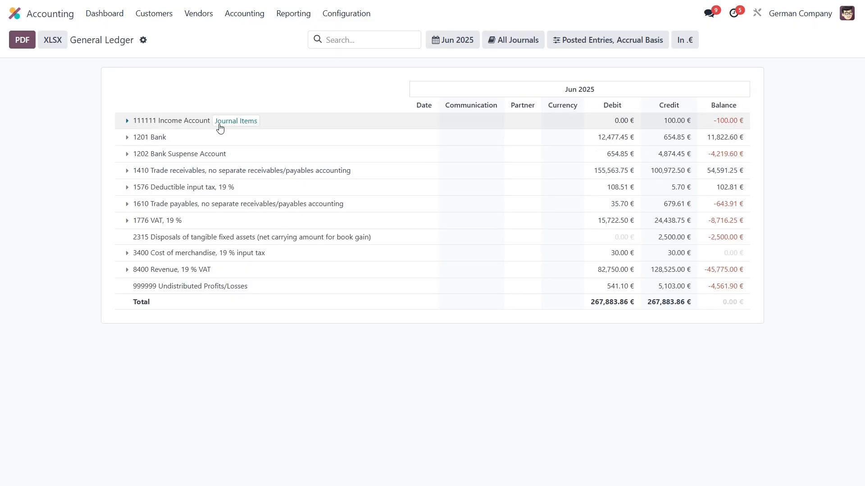
pyautogui.click(173, 130)
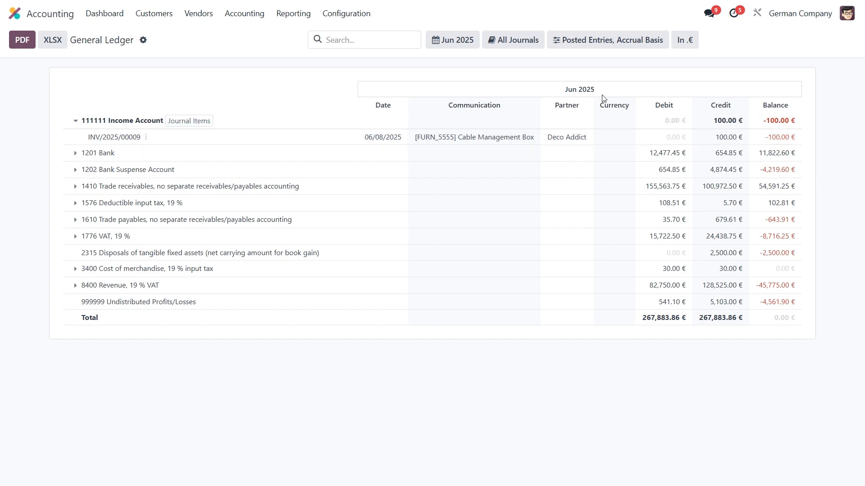
# Switch the active company to US Company and create a new customer invoice with Azure Interior as the customer.
pyautogui.click(789, 18)
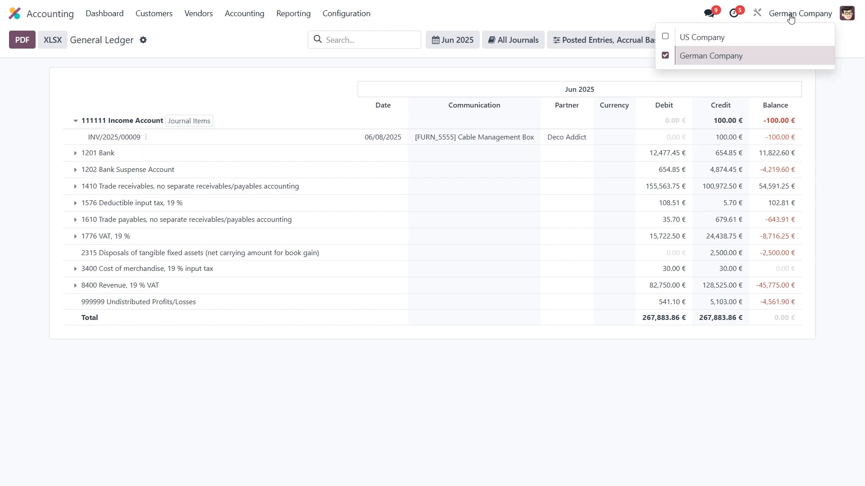
pyautogui.click(705, 39)
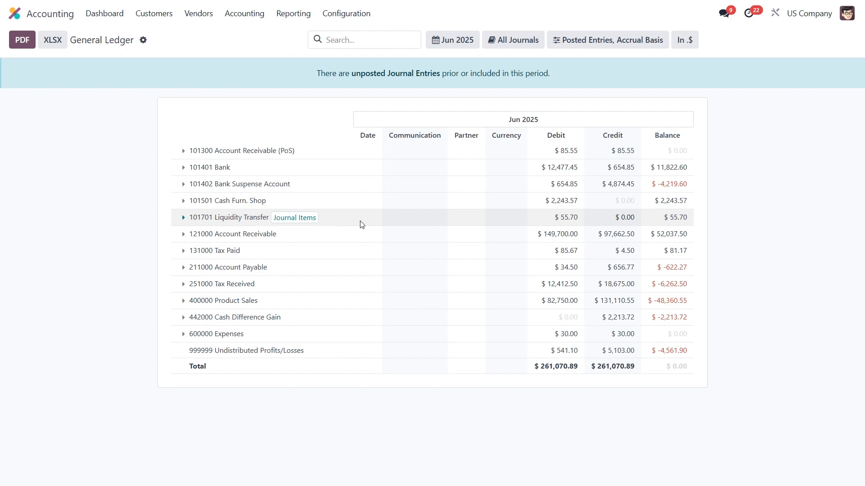
pyautogui.click(160, 17)
pyautogui.click(156, 35)
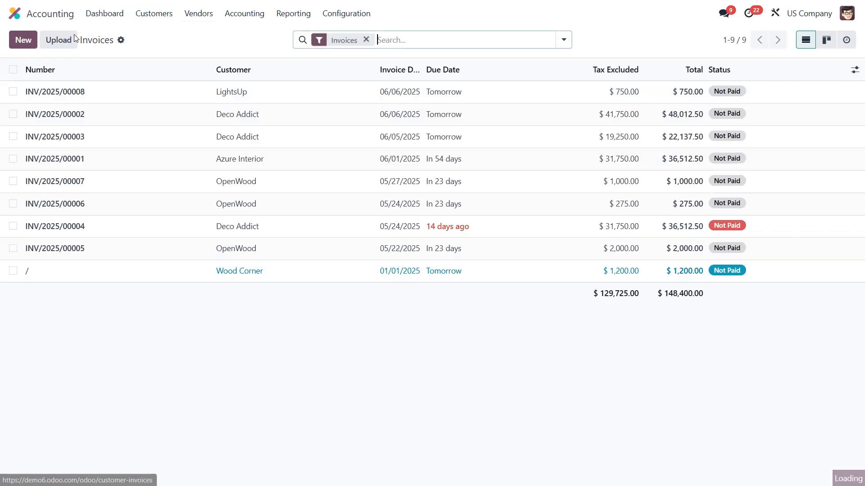
pyautogui.click(23, 40)
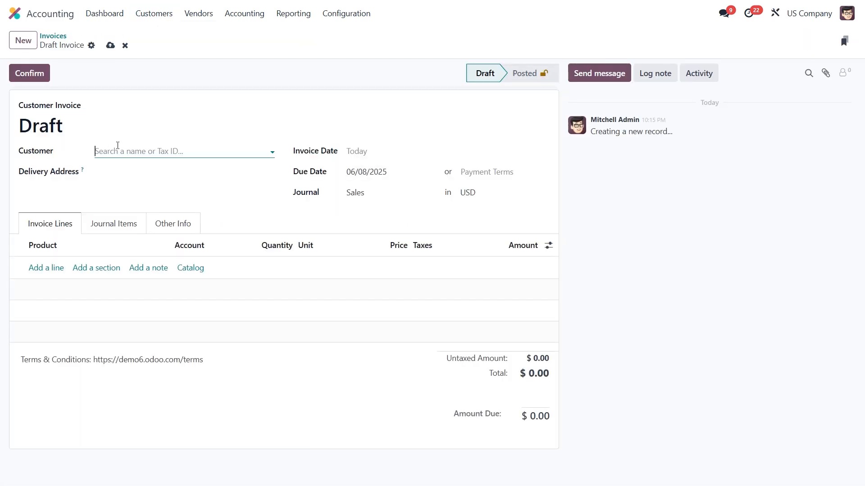
pyautogui.click(144, 150)
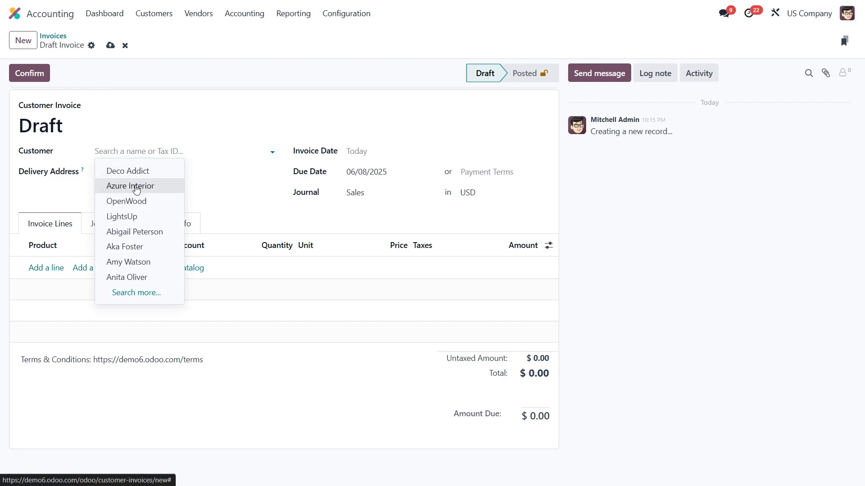
pyautogui.click(137, 188)
# Add an invoice line for DESK0006 Customizable Desk (Custom, Black) and set its account to 111111 Income Account.
pyautogui.click(47, 342)
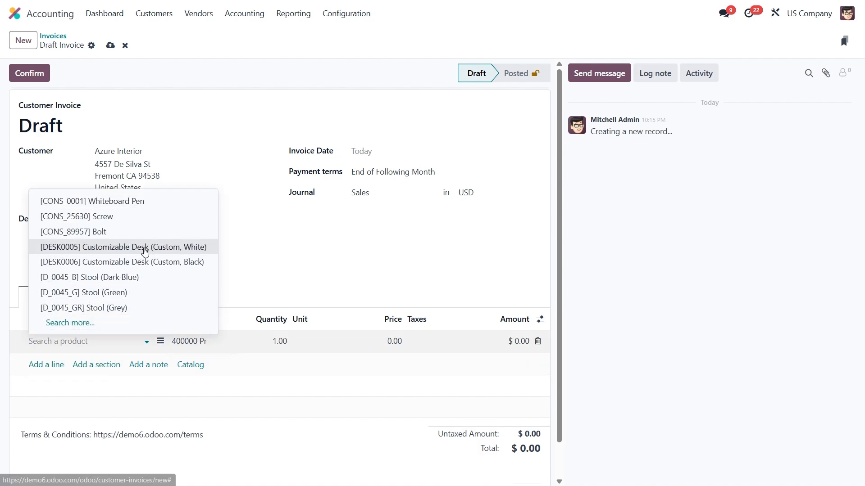
pyautogui.click(161, 262)
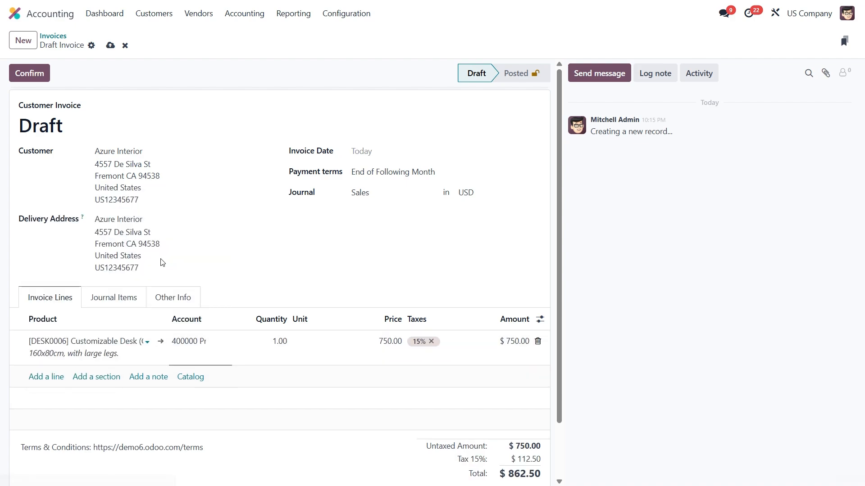
pyautogui.click(190, 340)
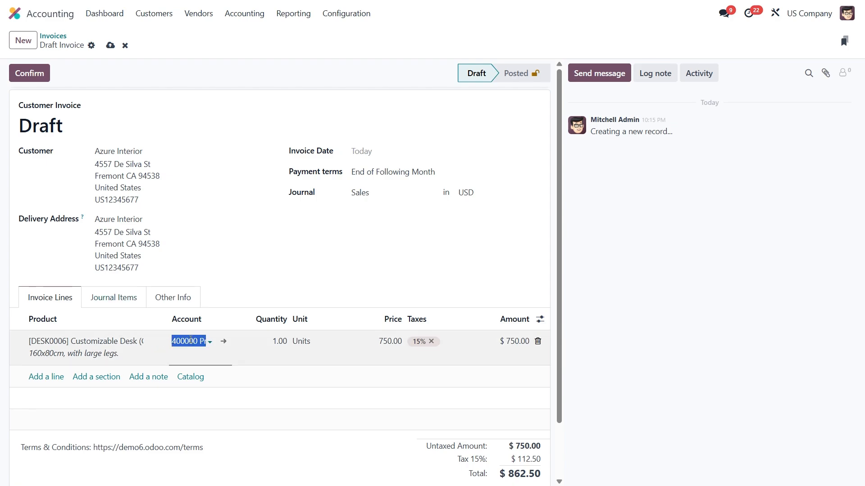
pyautogui.write('1111')
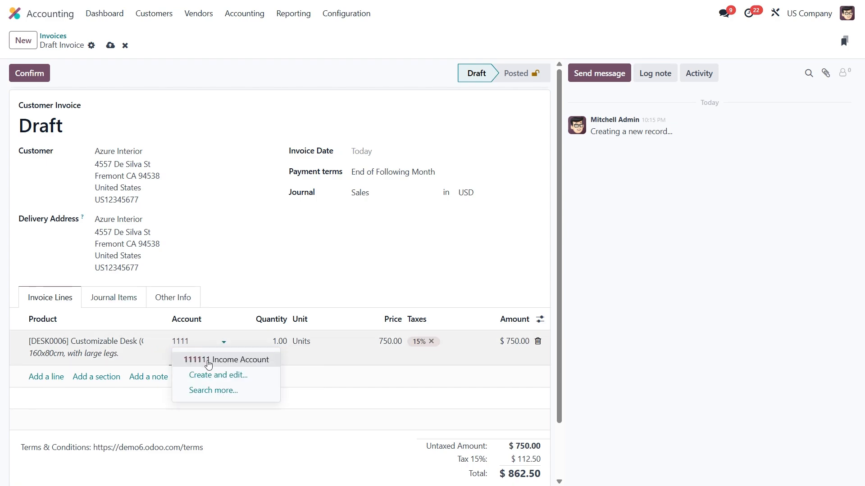
pyautogui.click(207, 360)
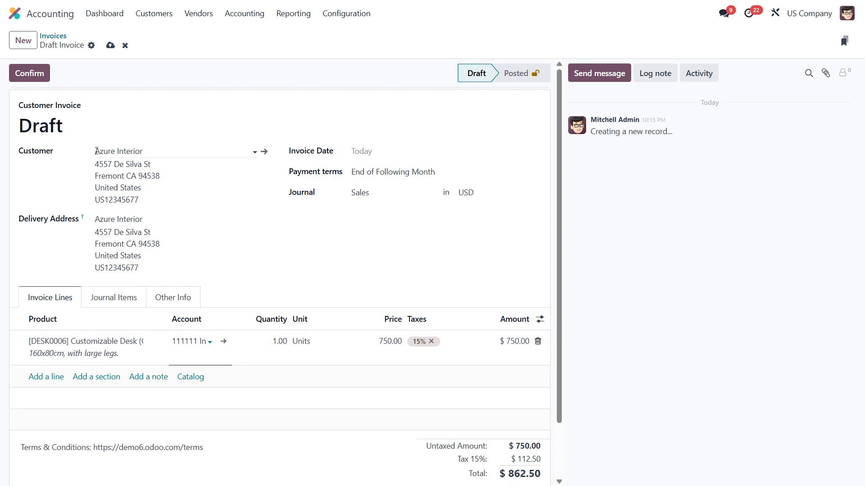
# Confirm the Azure Interior invoice and create its full payment through the Bank journal with Manual Payment.
pyautogui.click(30, 78)
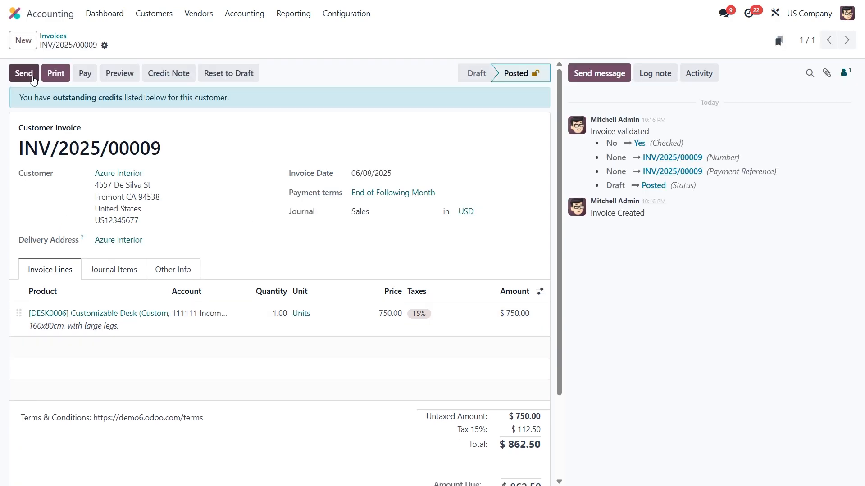
pyautogui.click(84, 74)
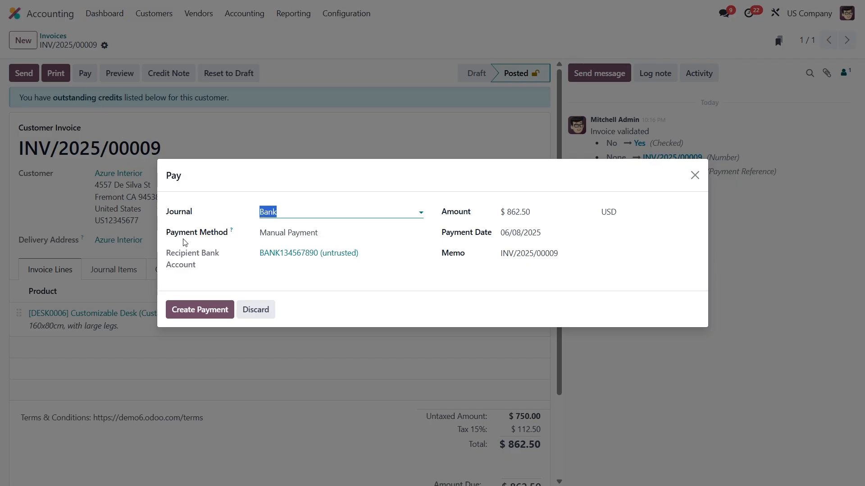
pyautogui.click(212, 311)
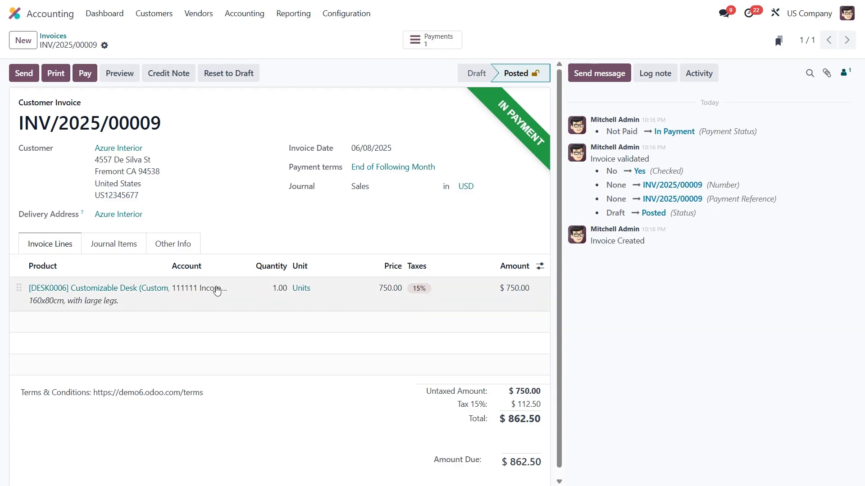
# Examine the journal items of 111111 Income Account in US Company's General Ledger.
pyautogui.click(287, 18)
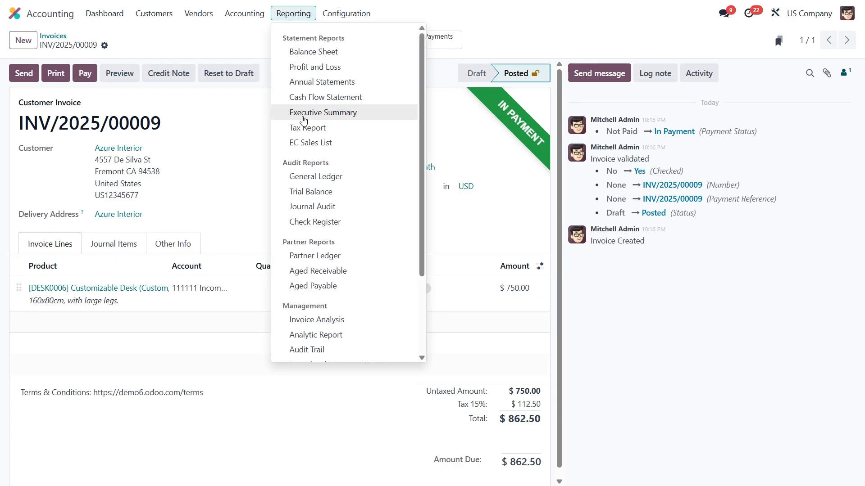
pyautogui.click(299, 176)
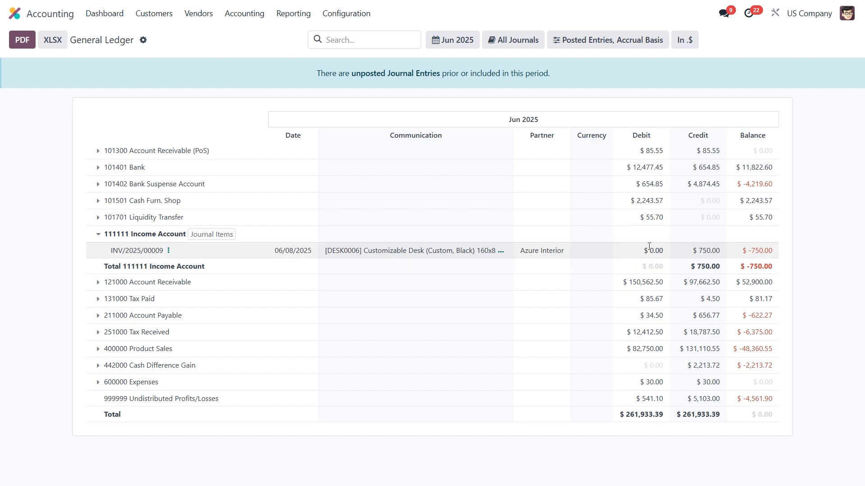
# Activate German Company alongside US Company for the General Ledger.
pyautogui.click(797, 14)
pyautogui.click(675, 60)
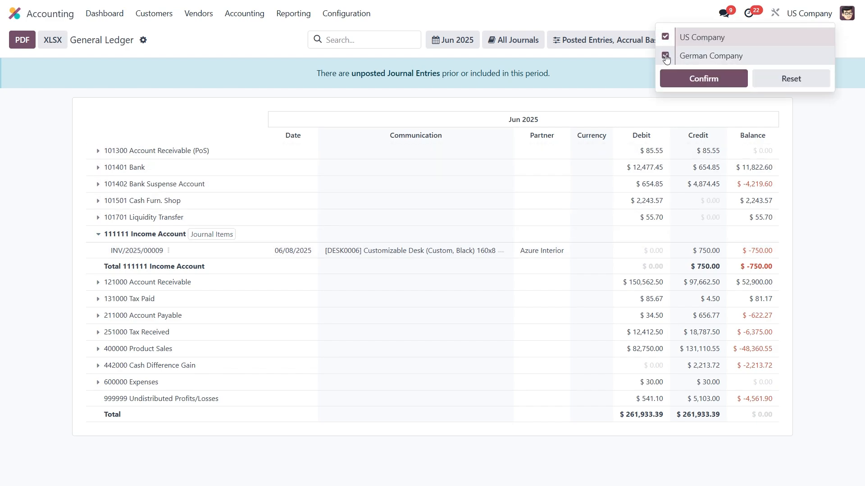
pyautogui.click(699, 78)
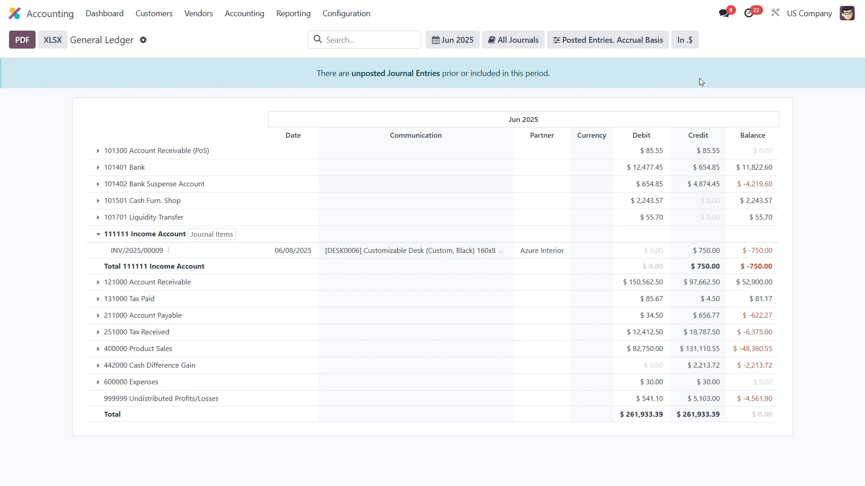